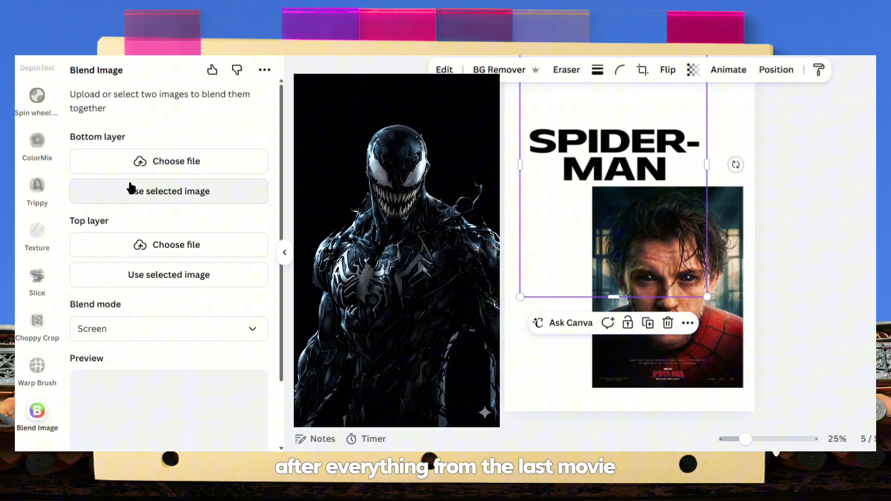
# Set the SPIDER-MAN text image as the blend's bottom layer and the portrait poster as its top layer.
pyautogui.click(131, 190)
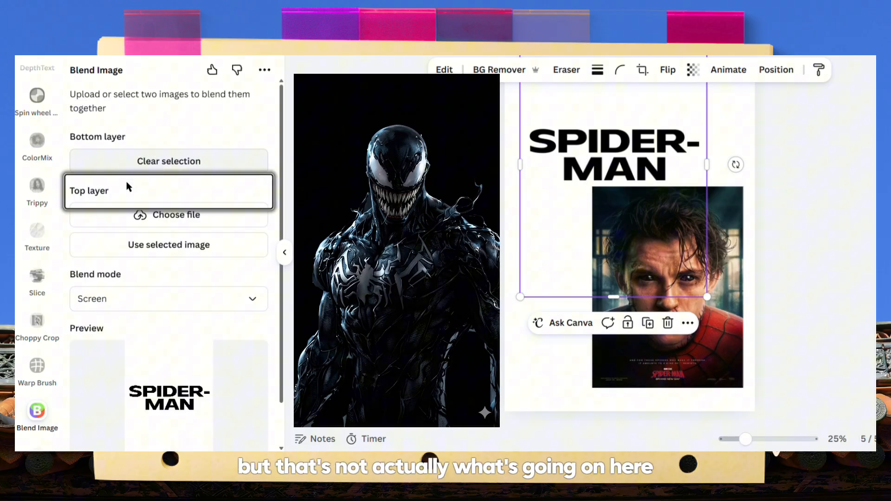
pyautogui.click(644, 286)
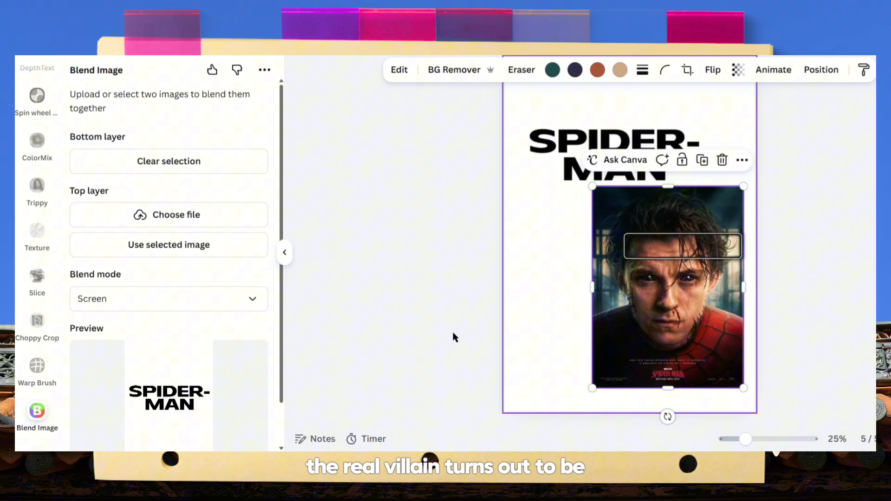
pyautogui.click(150, 255)
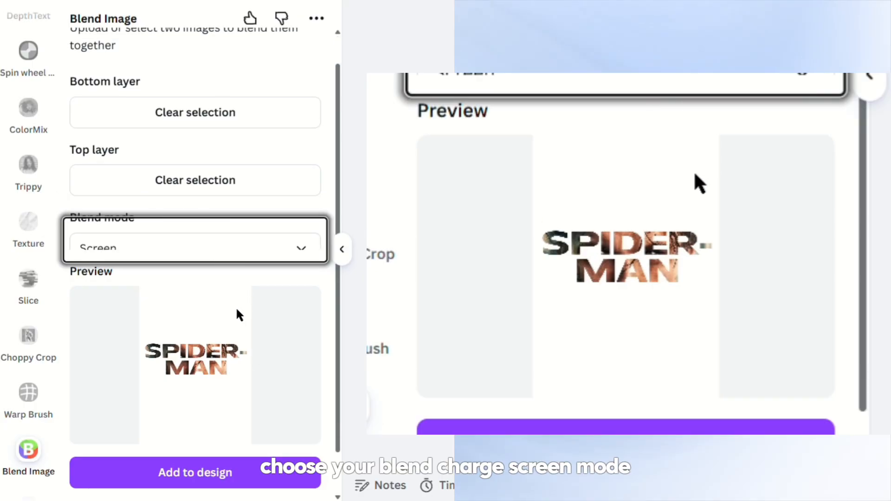
# Adjust the top layer to scale 1.4, horizontal offset -4 and vertical offset 0, and add the blended image to the design.
pyautogui.scroll(-1, 236, 308)
pyautogui.click(173, 253)
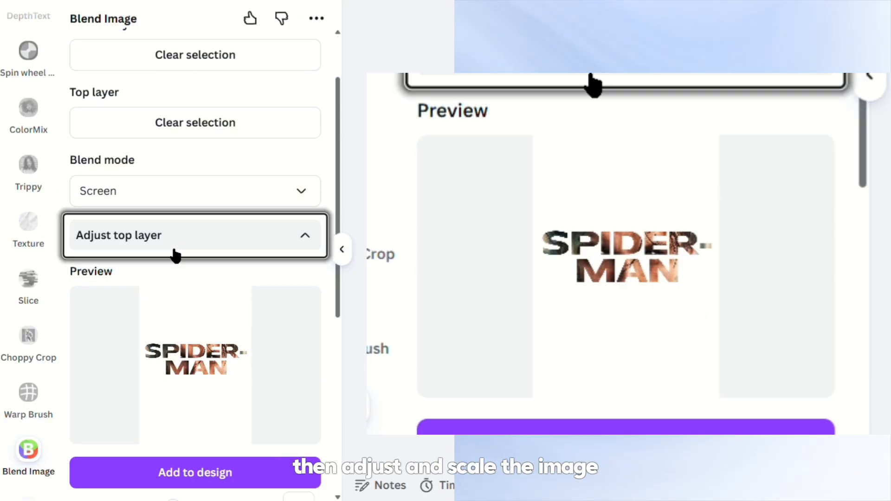
pyautogui.scroll(-3, 177, 305)
pyautogui.scroll(-3, 149, 249)
pyautogui.moveTo(140, 54); pyautogui.dragTo(163, 56)
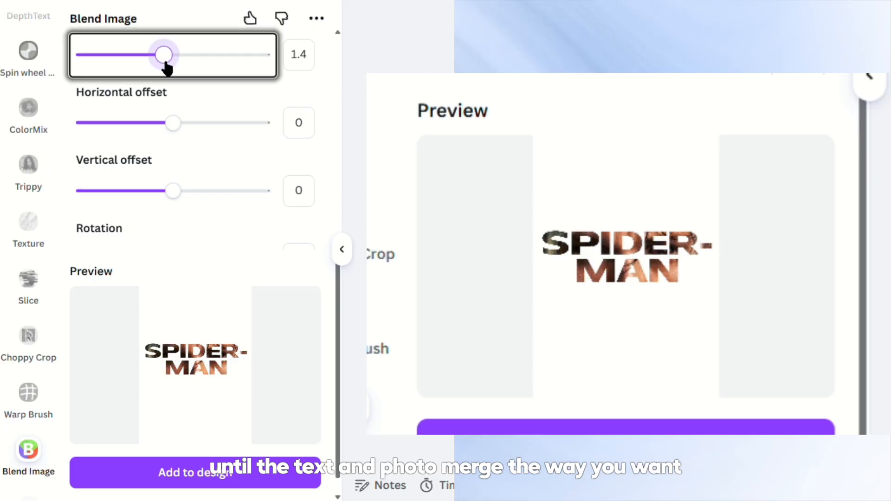
pyautogui.moveTo(174, 124); pyautogui.dragTo(173, 134)
pyautogui.moveTo(170, 193); pyautogui.dragTo(170, 195)
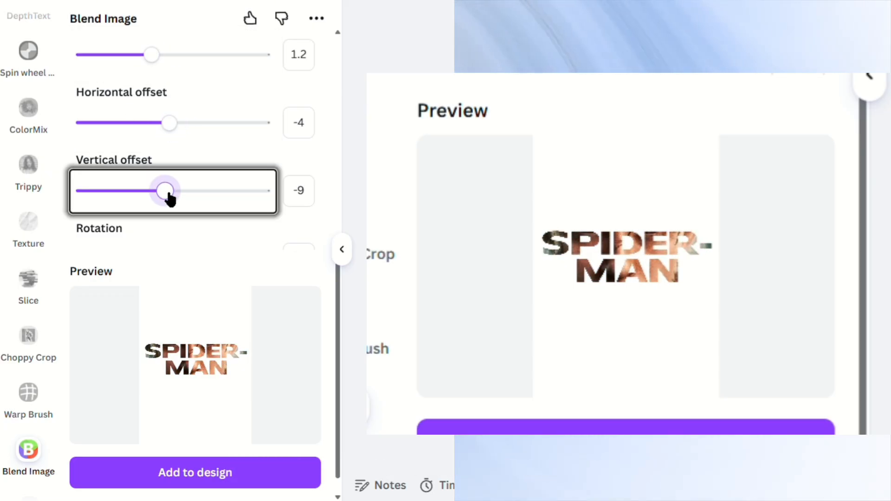
pyautogui.moveTo(151, 56)
pyautogui.mouseDown()
pyautogui.moveTo(172, 63)
pyautogui.moveTo(165, 60)
pyautogui.mouseUp()
pyautogui.moveTo(168, 191); pyautogui.dragTo(177, 189)
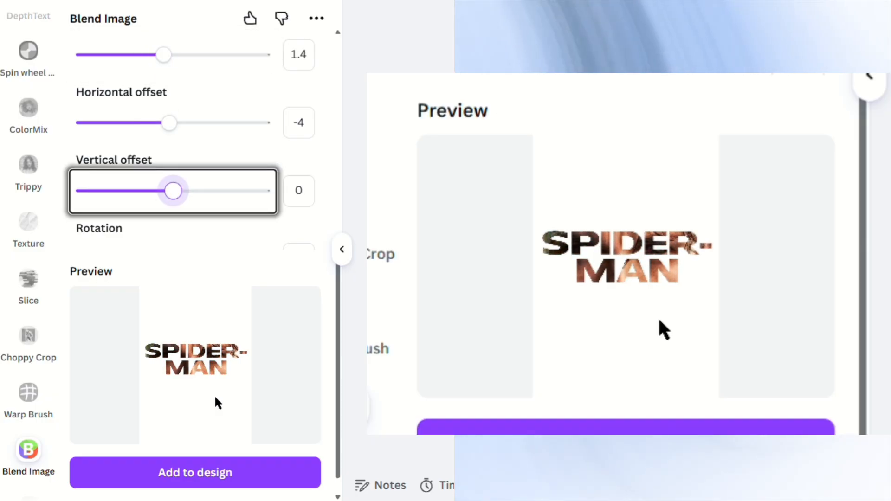
pyautogui.click(213, 478)
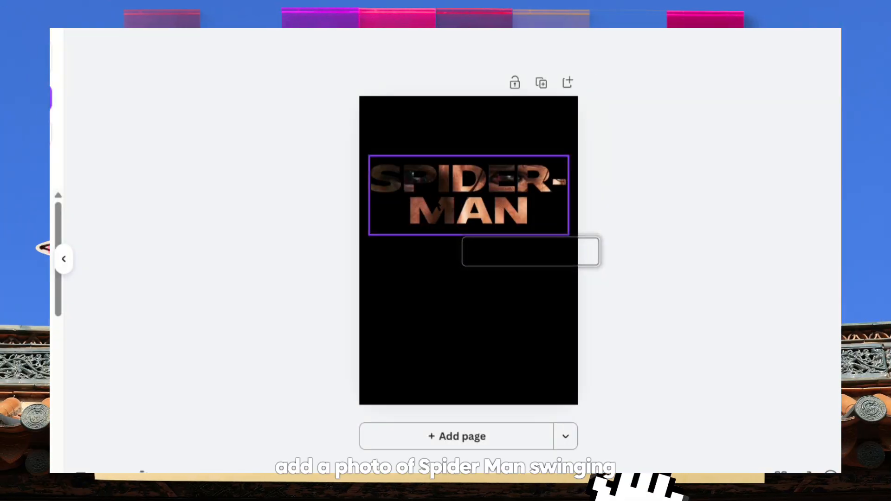
# Paste the upside-down Spider-Man photo onto the black page and remove its background, leaving the cutout centred above the title.
pyautogui.hotkey('ctrl', 'v')
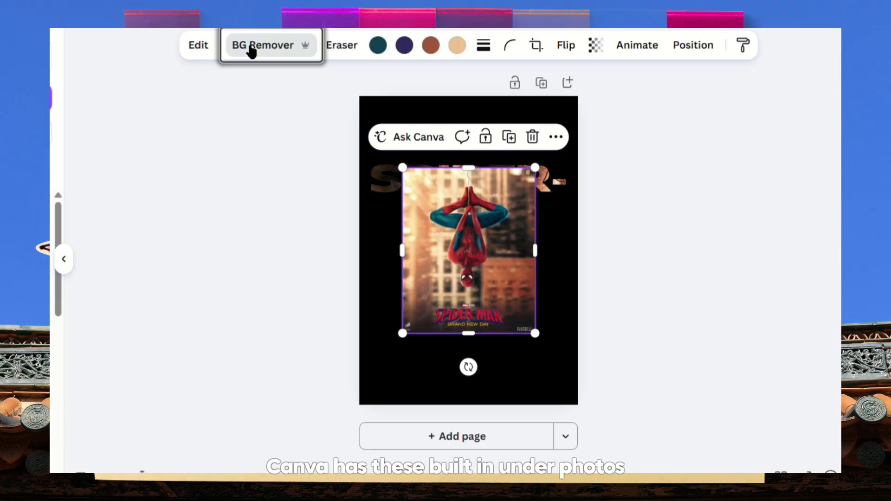
pyautogui.click(260, 45)
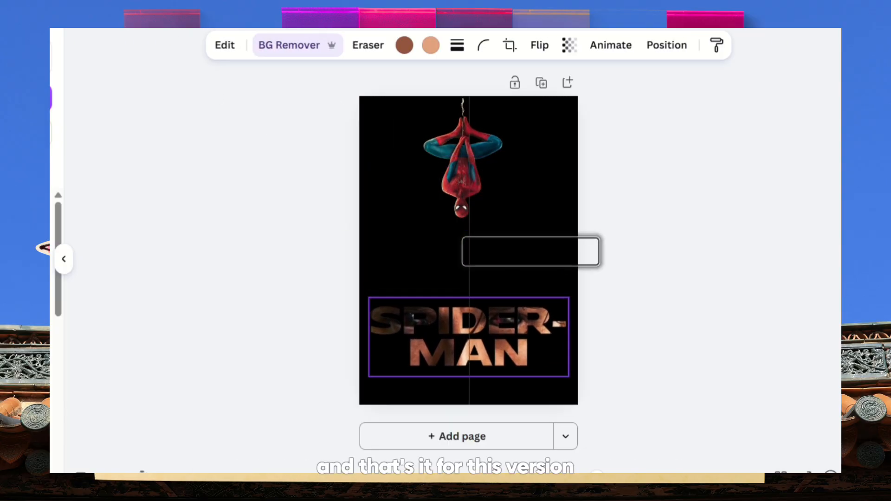
pyautogui.moveTo(529, 262); pyautogui.dragTo(468, 261)
pyautogui.click(694, 226)
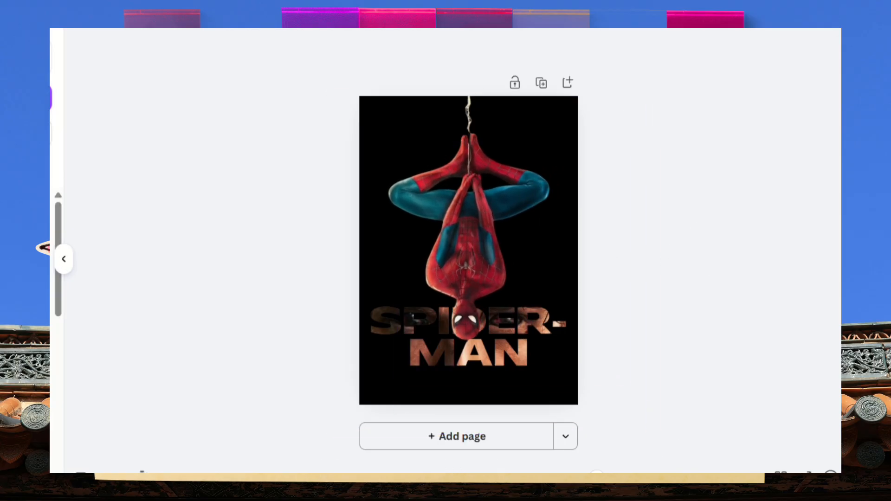
# Enlarge the Spider-Man cutout to span almost the full page width, hanging from the top edge with its head over the title.
pyautogui.click(469, 262)
pyautogui.moveTo(468, 434); pyautogui.dragTo(495, 349)
pyautogui.moveTo(604, 221); pyautogui.dragTo(570, 227)
pyautogui.moveTo(353, 208); pyautogui.dragTo(369, 208)
pyautogui.moveTo(370, 348); pyautogui.dragTo(356, 364)
pyautogui.moveTo(468, 293); pyautogui.dragTo(474, 293)
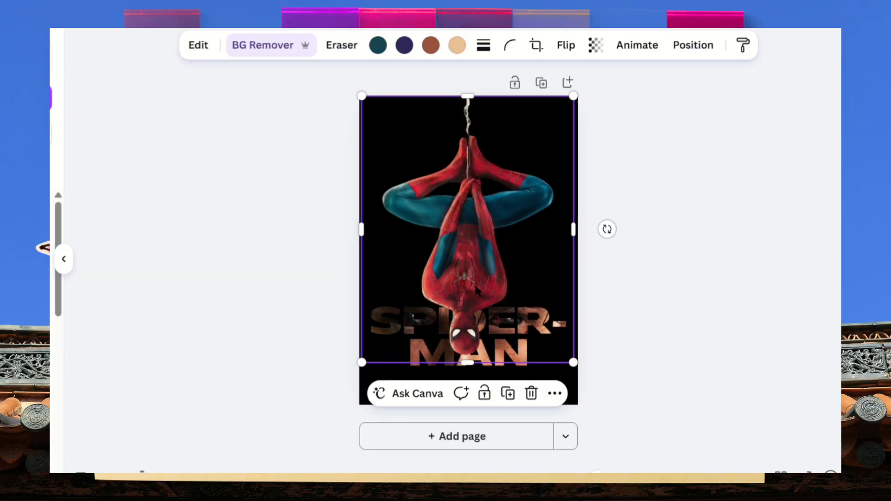
pyautogui.press('Escape')
pyautogui.click(463, 236)
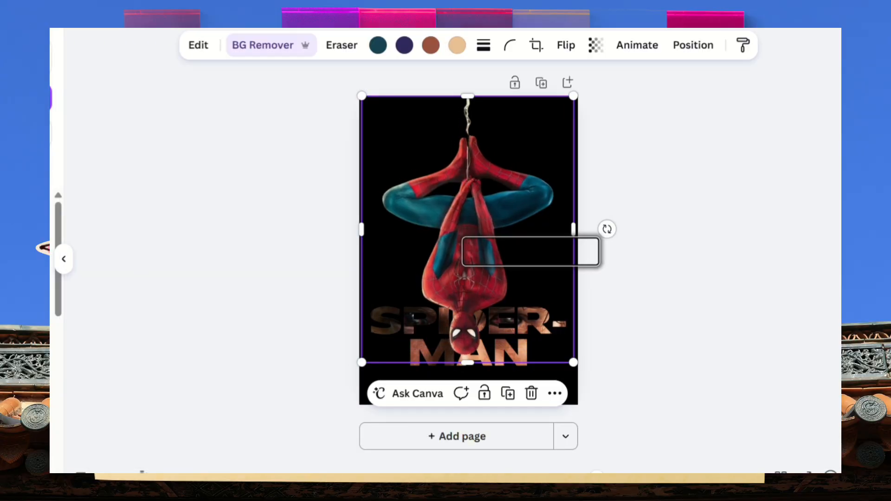
# Replace the black page's SPIDER-MAN title with the darker blended version on a white page.
pyautogui.click(387, 366)
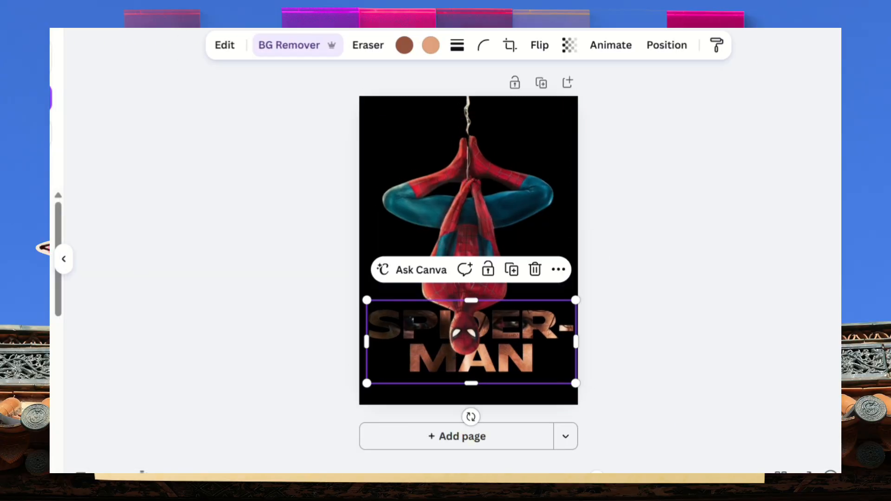
pyautogui.click(463, 189)
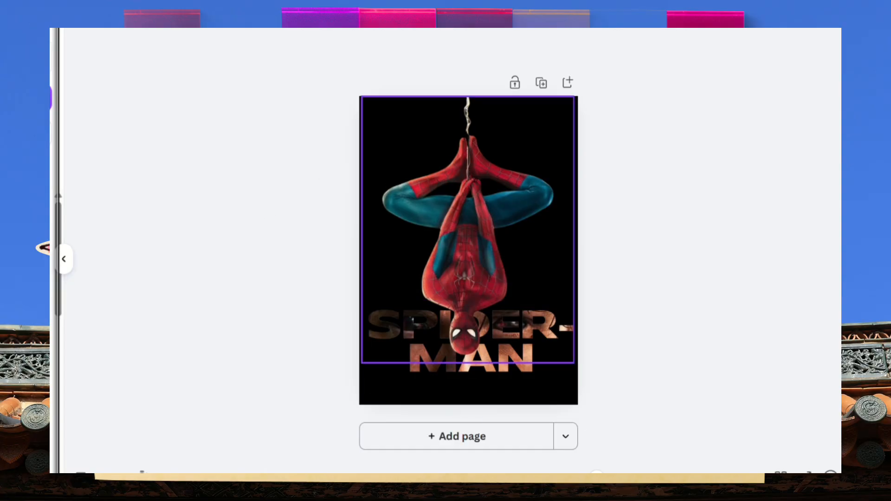
pyautogui.click(366, 380)
pyautogui.press('Delete')
pyautogui.click(449, 374)
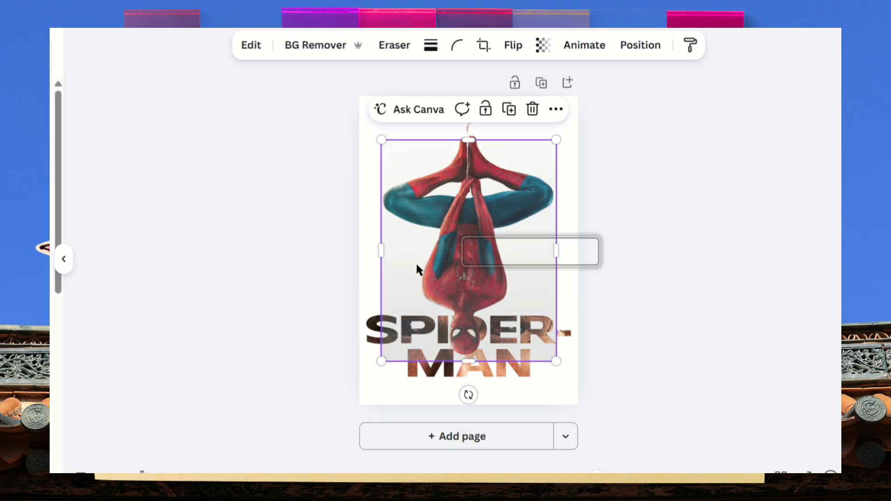
# Set the light grey gradient image behind the Spider-Man cutout as the page background.
pyautogui.rightClick(416, 264)
pyautogui.click(483, 394)
pyautogui.click(520, 367)
pyautogui.click(679, 322)
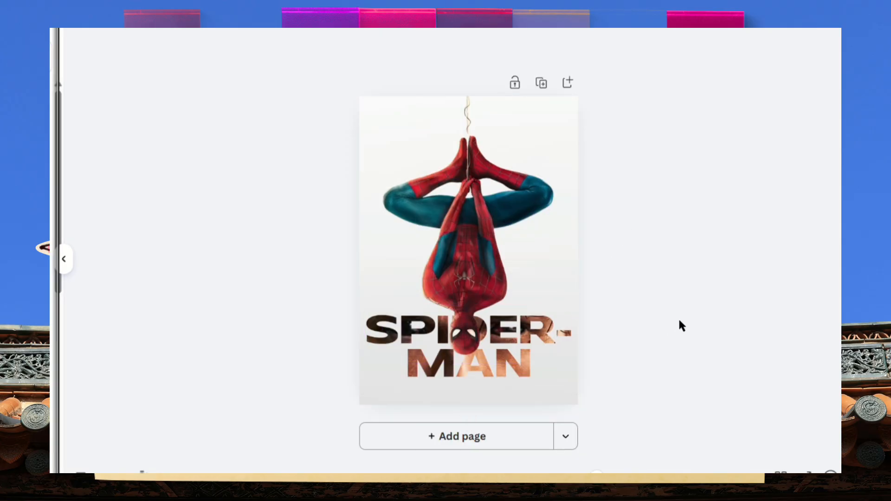
pyautogui.click(431, 388)
pyautogui.click(531, 456)
pyautogui.moveTo(597, 472)
pyautogui.mouseDown()
pyautogui.moveTo(620, 472)
pyautogui.moveTo(610, 472)
pyautogui.mouseUp()
pyautogui.scroll(-1, 636, 340)
pyautogui.scroll(-1, 634, 337)
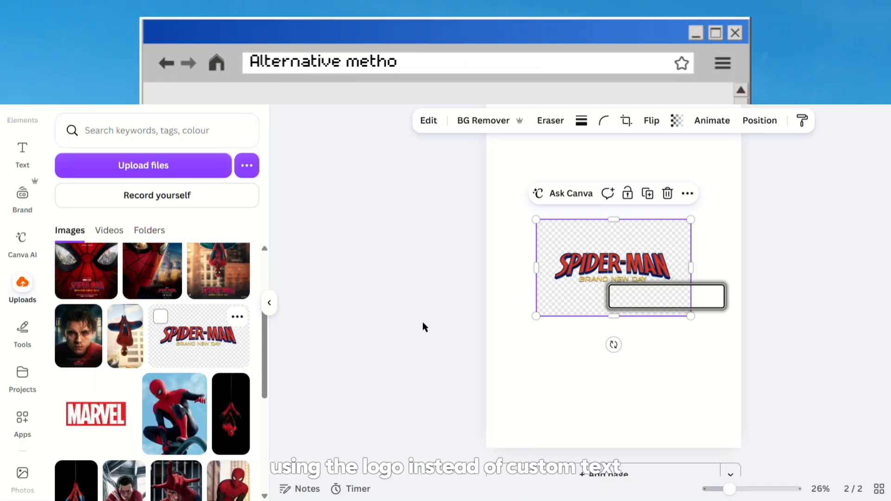
# Enlarge the SPIDER-MAN BRAND NEW DAY logo to span the page width and remove its checkered background.
pyautogui.moveTo(538, 315); pyautogui.dragTo(462, 363)
pyautogui.moveTo(691, 220); pyautogui.dragTo(770, 171)
pyautogui.moveTo(462, 362); pyautogui.dragTo(456, 366)
pyautogui.moveTo(769, 366); pyautogui.dragTo(774, 369)
# Apply the Custom duotone filter to the SPIDER-MAN BRAND NEW DAY logo.
pyautogui.click(395, 120)
pyautogui.scroll(-2, 153, 336)
pyautogui.scroll(-1, 153, 336)
pyautogui.click(236, 254)
pyautogui.scroll(-5, 184, 277)
pyautogui.scroll(-10, 184, 277)
pyautogui.scroll(11, 166, 285)
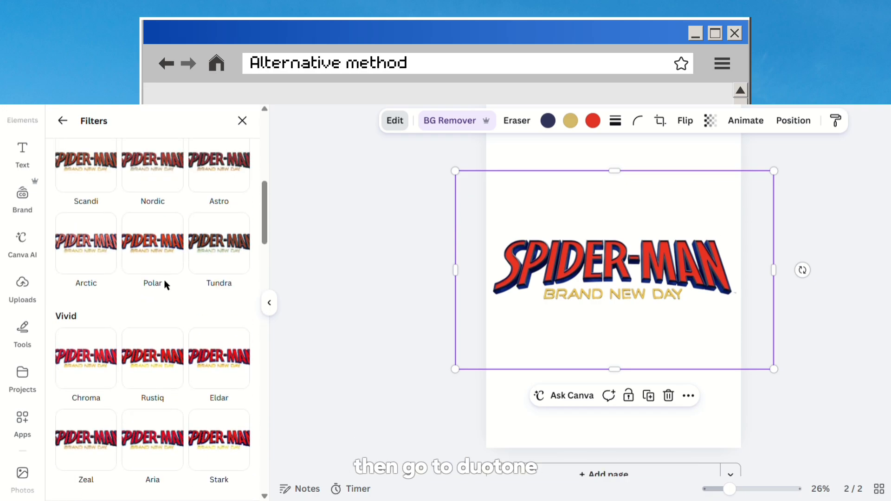
pyautogui.scroll(5, 165, 285)
pyautogui.scroll(-15, 137, 273)
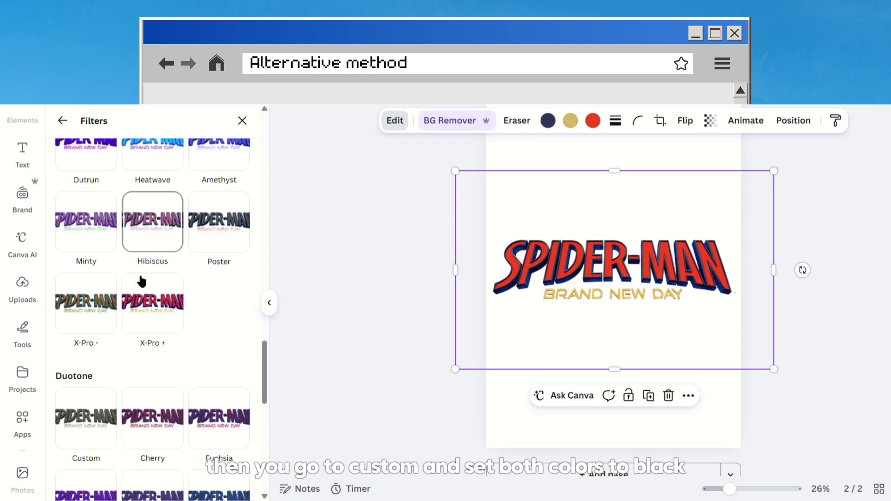
pyautogui.scroll(-3, 141, 280)
pyautogui.click(139, 297)
pyautogui.click(85, 288)
# Set both the highlights and shadows colours of the logo's duotone filter to black.
pyautogui.click(240, 349)
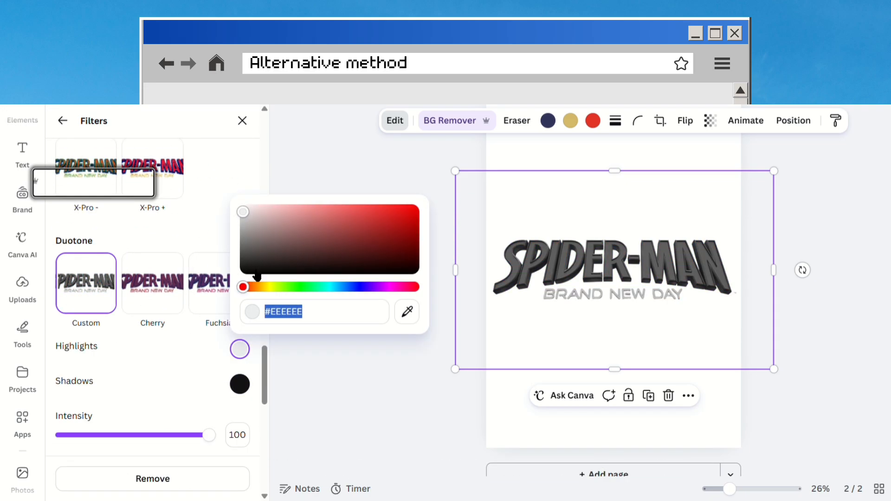
pyautogui.click(243, 273)
pyautogui.click(239, 383)
pyautogui.moveTo(272, 285); pyautogui.dragTo(236, 347)
pyautogui.click(225, 349)
pyautogui.click(240, 349)
pyautogui.click(185, 367)
pyautogui.scroll(-5, 149, 388)
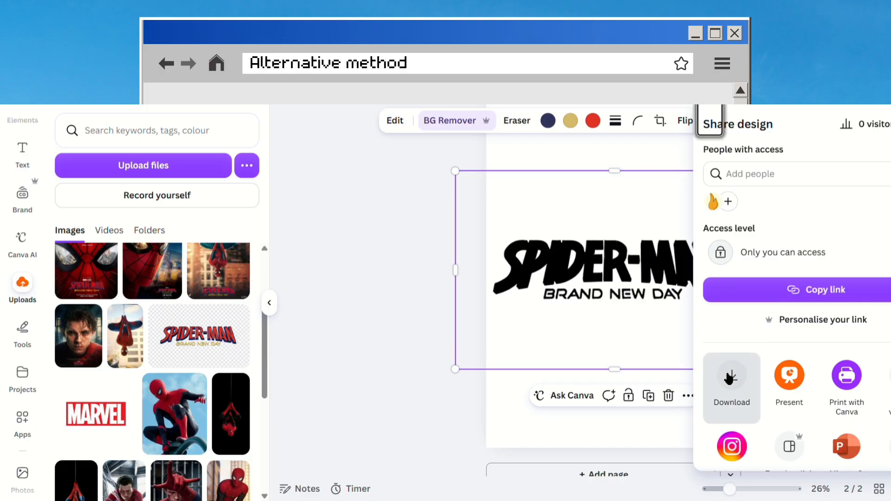
# Download the page with the black SPIDER-MAN logo as a PNG.
pyautogui.click(730, 379)
pyautogui.click(796, 404)
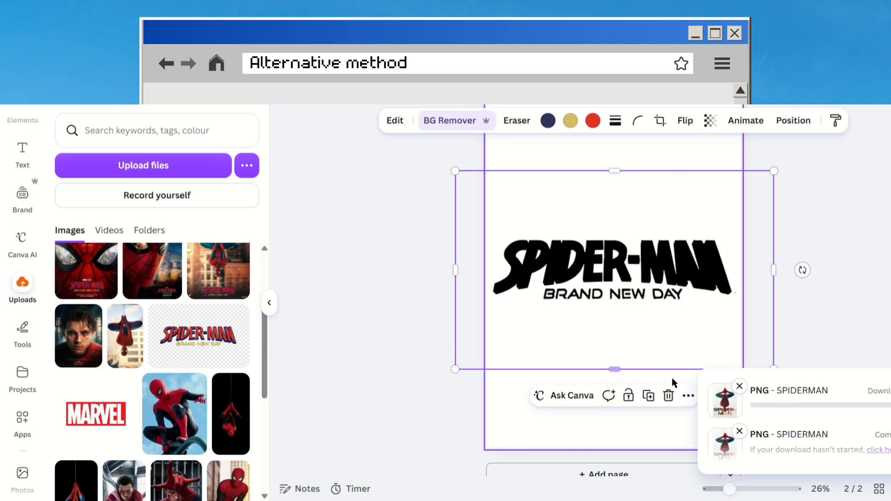
pyautogui.scroll(-1, 344, 322)
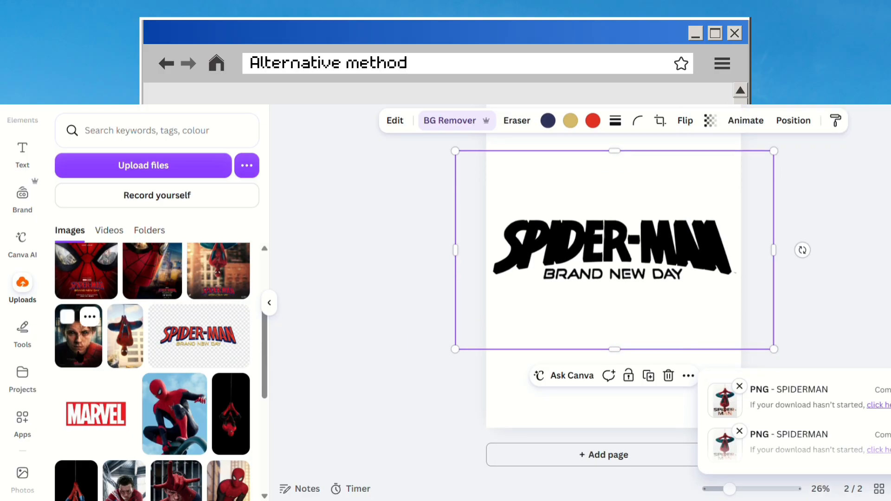
# Place the uploaded portrait poster on the page with the black logo and open the Blend Image app.
pyautogui.moveTo(78, 336); pyautogui.dragTo(626, 282)
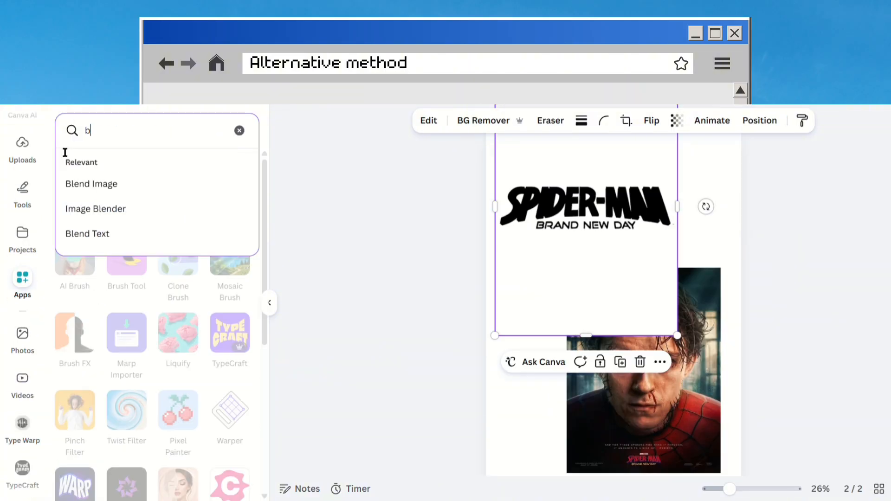
pyautogui.write('lend Image')
pyautogui.press('Return')
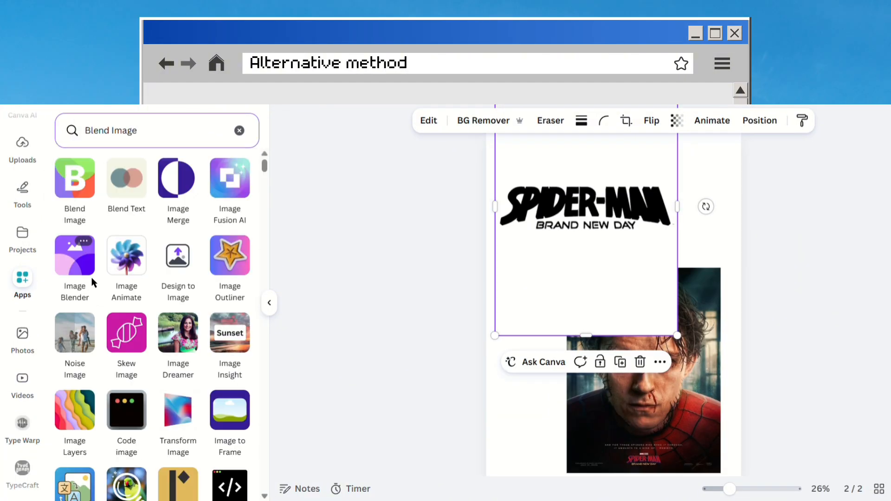
pyautogui.click(66, 193)
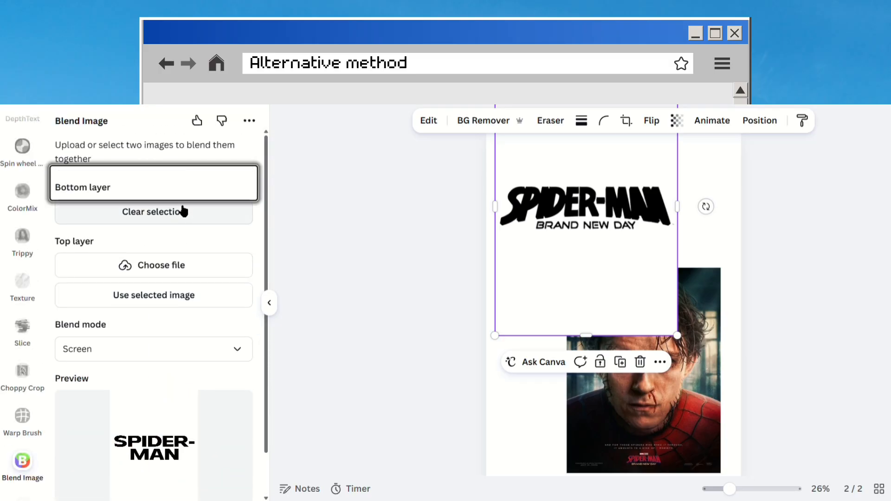
# Clear the previous blend selection, using the black logo image as the bottom layer and the portrait poster as the top layer.
pyautogui.click(148, 379)
pyautogui.click(153, 222)
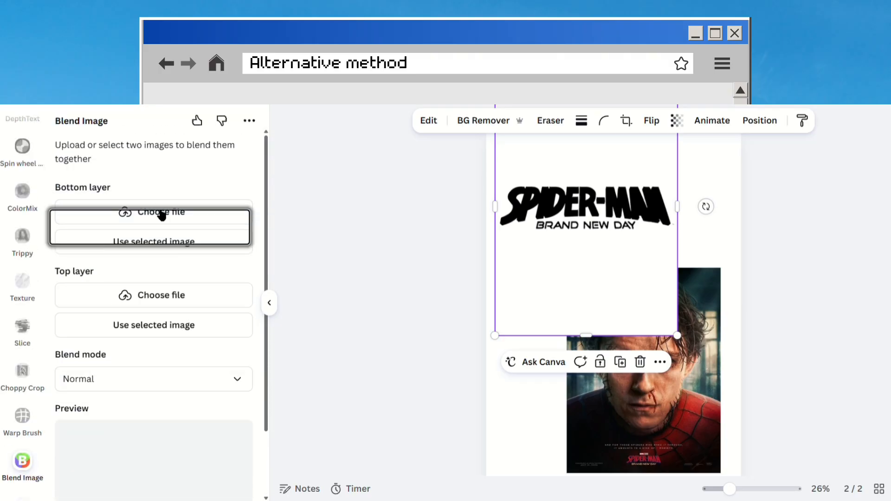
pyautogui.click(164, 252)
pyautogui.click(643, 394)
pyautogui.click(201, 296)
# Set the blend mode of the logo and portrait to Screen.
pyautogui.scroll(-2, 176, 279)
pyautogui.click(148, 258)
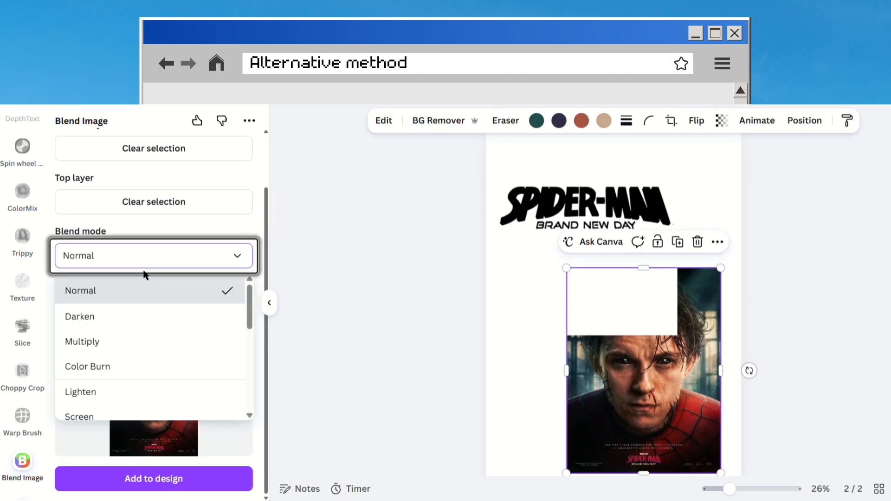
pyautogui.scroll(-1, 119, 371)
pyautogui.click(118, 360)
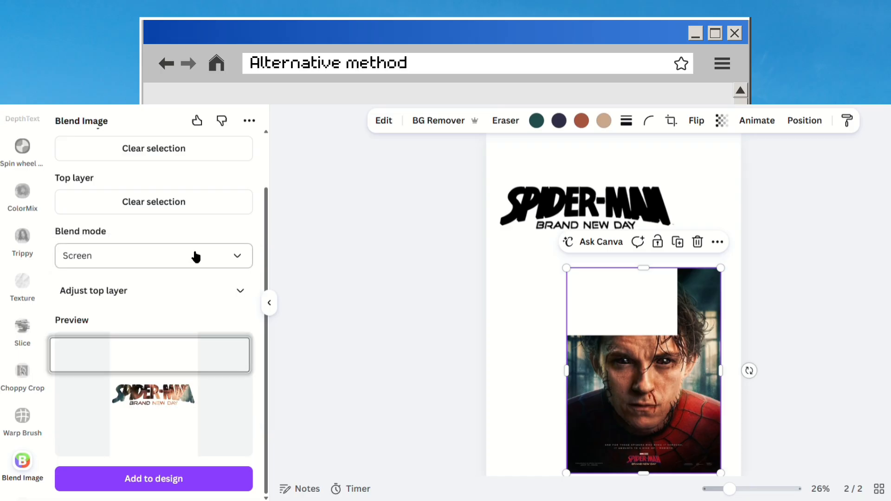
# Set the top layer's vertical offset to 4 and add the blended logo to the design.
pyautogui.click(151, 285)
pyautogui.scroll(-4, 140, 260)
pyautogui.moveTo(141, 256); pyautogui.dragTo(138, 257)
pyautogui.scroll(-1, 176, 326)
pyautogui.click(193, 478)
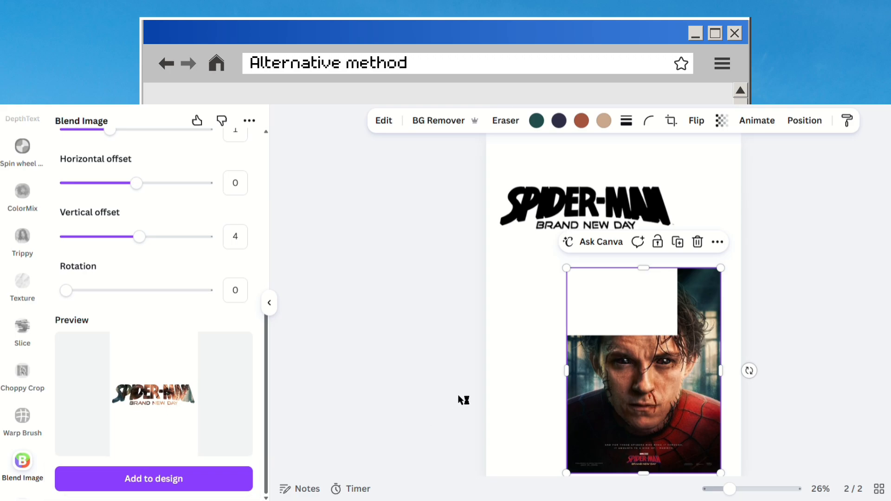
# Delete the portrait poster and the black logo image from the page.
pyautogui.click(667, 412)
pyautogui.press('Delete')
pyautogui.click(613, 211)
pyautogui.press('Delete')
# Enlarge the blended logo to about the page width and remove its background.
pyautogui.moveTo(613, 293); pyautogui.dragTo(765, 497)
pyautogui.moveTo(675, 237); pyautogui.dragTo(652, 229)
pyautogui.click(496, 122)
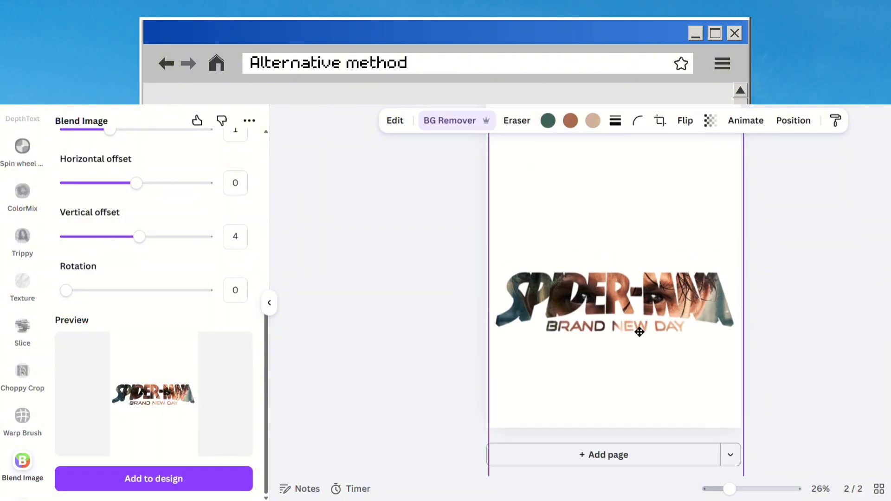
# Position the blended logo across the bottom of the page, fitted just inside the page width.
pyautogui.moveTo(636, 470); pyautogui.dragTo(634, 364)
pyautogui.scroll(2, 634, 324)
pyautogui.moveTo(636, 255); pyautogui.dragTo(639, 399)
pyautogui.scroll(-2, 639, 399)
pyautogui.moveTo(636, 334); pyautogui.dragTo(631, 380)
pyautogui.moveTo(492, 380); pyautogui.dragTo(494, 377)
pyautogui.click(432, 369)
# Search the photos for "grey background" and set the smooth light grey gradient photo as the page background.
pyautogui.scroll(-1, 23, 335)
pyautogui.scroll(6, 21, 329)
pyautogui.click(26, 215)
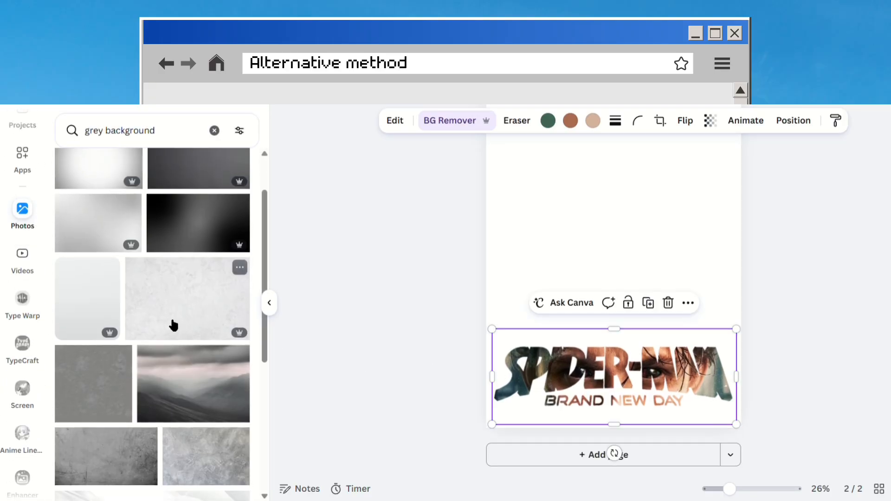
pyautogui.moveTo(173, 321); pyautogui.dragTo(629, 426)
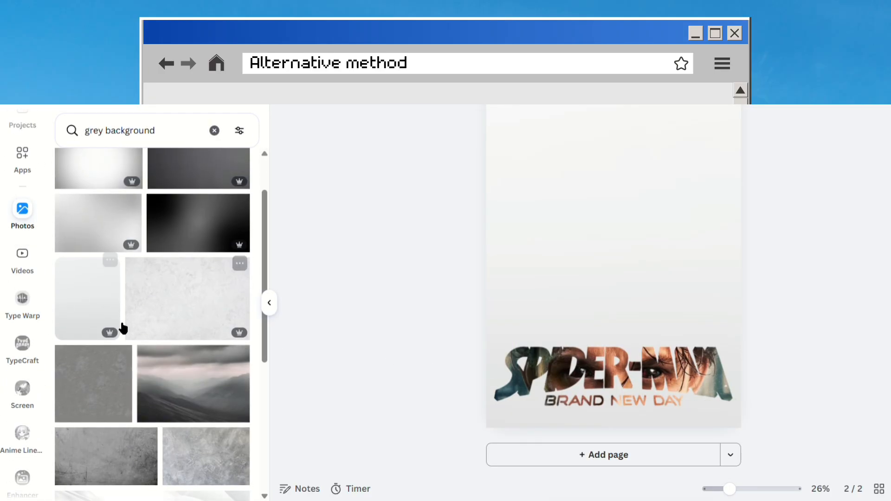
# Replace the gradient page background with the light grey textured concrete photo.
pyautogui.rightClick(566, 241)
pyautogui.click(641, 419)
pyautogui.click(195, 364)
pyautogui.moveTo(195, 364); pyautogui.dragTo(663, 420)
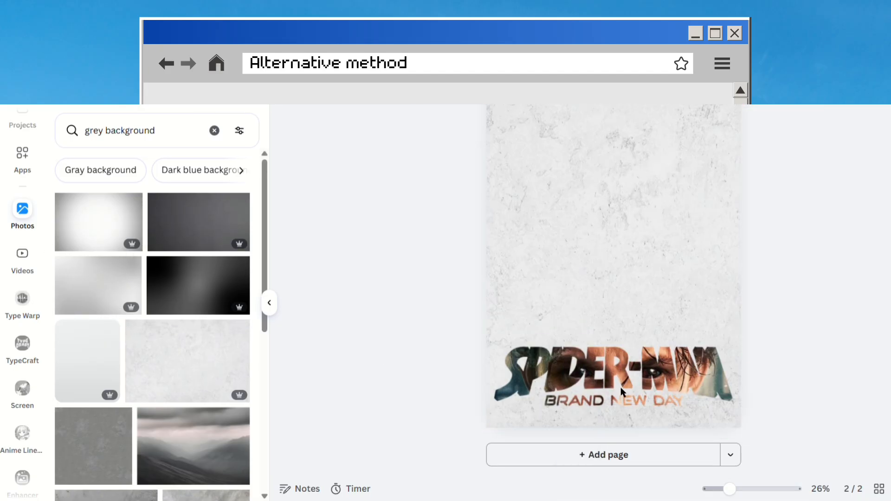
# Try to enlarge a grey background photo over the whole page and layer it behind the logo, and delete the photo.
pyautogui.moveTo(580, 315); pyautogui.dragTo(611, 327)
pyautogui.scroll(3, 649, 307)
pyautogui.moveTo(690, 294); pyautogui.dragTo(771, 193)
pyautogui.rightClick(670, 284)
pyautogui.moveTo(705, 236)
pyautogui.click(641, 302)
pyautogui.scroll(-2, 440, 334)
pyautogui.scroll(1, 510, 297)
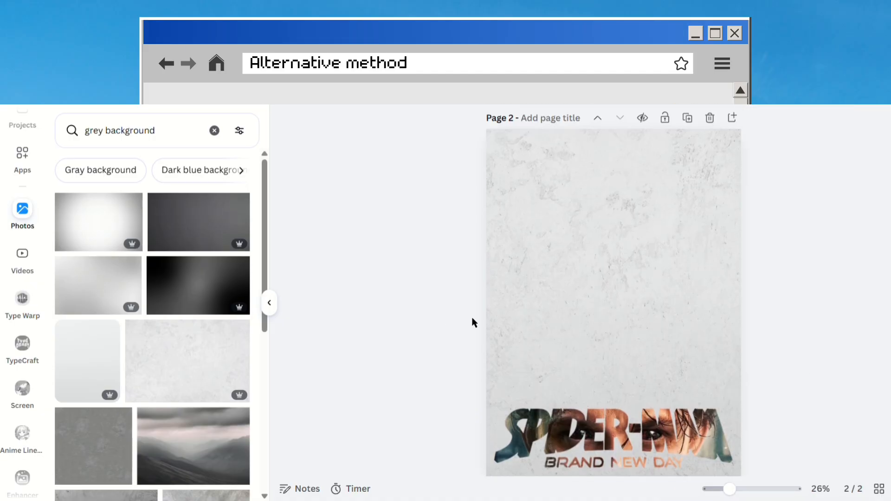
pyautogui.click(582, 258)
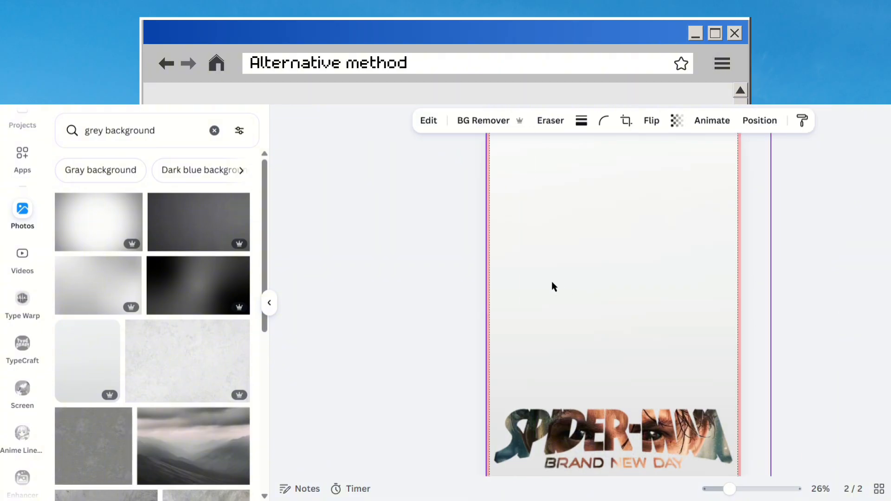
pyautogui.scroll(-1, 580, 285)
pyautogui.press('Delete')
# Add the smooth light grey gradient photo and set it as the background of page 2.
pyautogui.click(87, 360)
pyautogui.rightClick(560, 278)
pyautogui.click(613, 419)
pyautogui.doubleClick(646, 278)
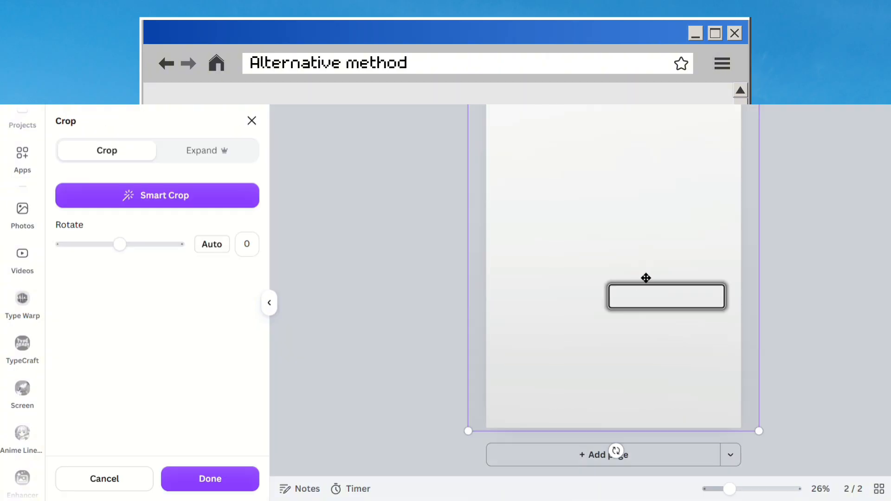
pyautogui.click(424, 302)
pyautogui.scroll(-1, 150, 324)
pyautogui.scroll(1, 150, 324)
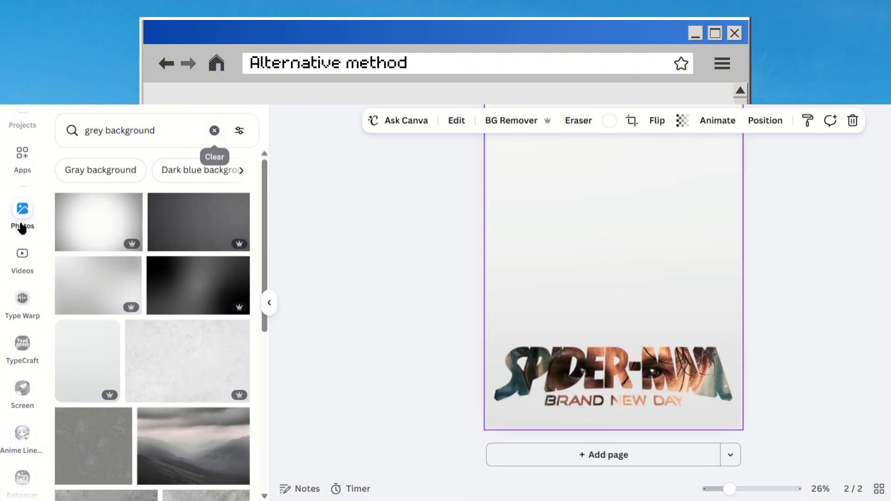
# Insert the upside-down hanging Spider-Man cutout onto page 2 from the uploaded images.
pyautogui.scroll(3, 28, 224)
pyautogui.click(22, 208)
pyautogui.click(219, 294)
pyautogui.click(269, 302)
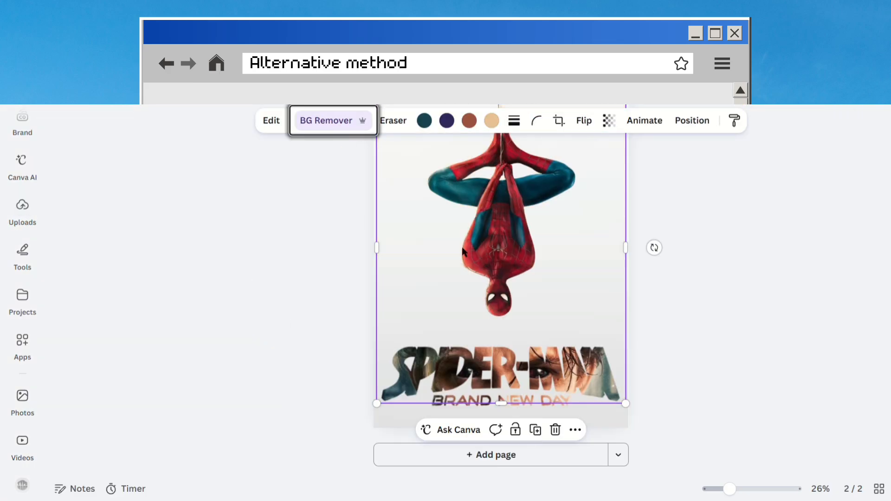
# Align the hanging figure with the page's upper edge, crop its empty sides and enlarge it.
pyautogui.moveTo(511, 341); pyautogui.dragTo(510, 341)
pyautogui.scroll(3, 519, 229)
pyautogui.moveTo(625, 215); pyautogui.dragTo(637, 195)
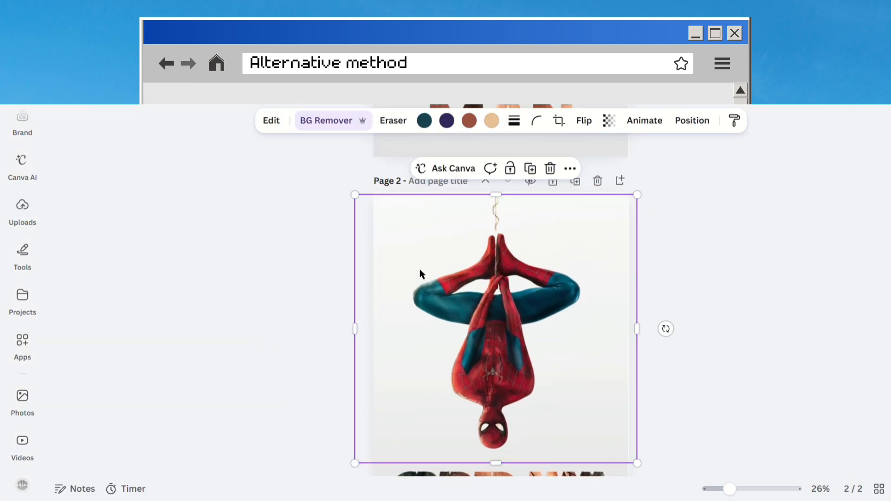
pyautogui.moveTo(637, 329); pyautogui.dragTo(597, 318)
pyautogui.scroll(-2, 617, 433)
pyautogui.moveTo(599, 405); pyautogui.dragTo(639, 469)
pyautogui.scroll(2, 668, 360)
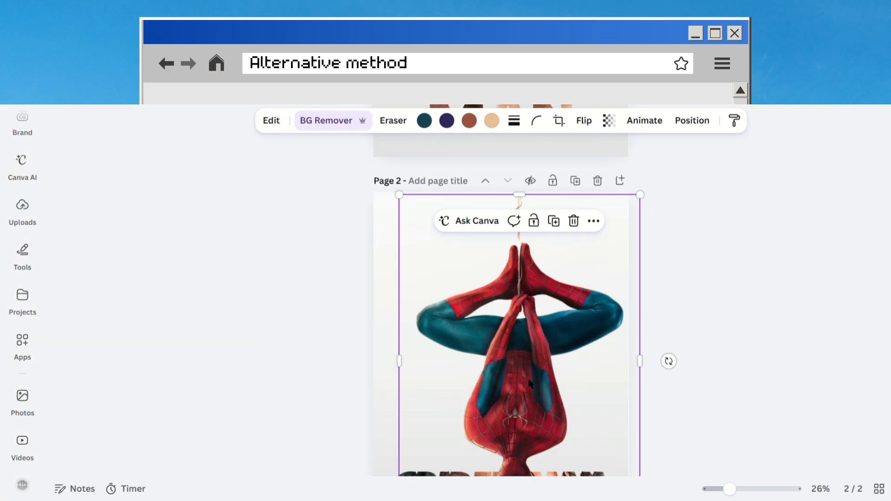
# Scale and centre the figure so its head overlaps the middle of the logo, and nudge the logo slightly down.
pyautogui.scroll(-2, 662, 355)
pyautogui.moveTo(629, 399)
pyautogui.mouseDown()
pyautogui.moveTo(641, 408)
pyautogui.moveTo(629, 403)
pyautogui.mouseUp()
pyautogui.moveTo(529, 336); pyautogui.dragTo(525, 340)
pyautogui.scroll(3, 650, 294)
pyautogui.scroll(-3, 650, 358)
pyautogui.moveTo(625, 406); pyautogui.dragTo(621, 396)
pyautogui.moveTo(529, 343); pyautogui.dragTo(535, 343)
pyautogui.click(675, 299)
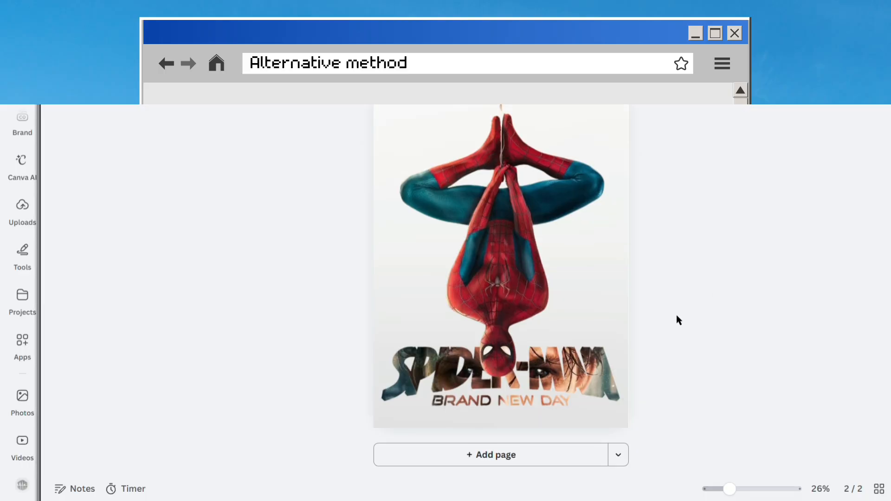
pyautogui.click(706, 346)
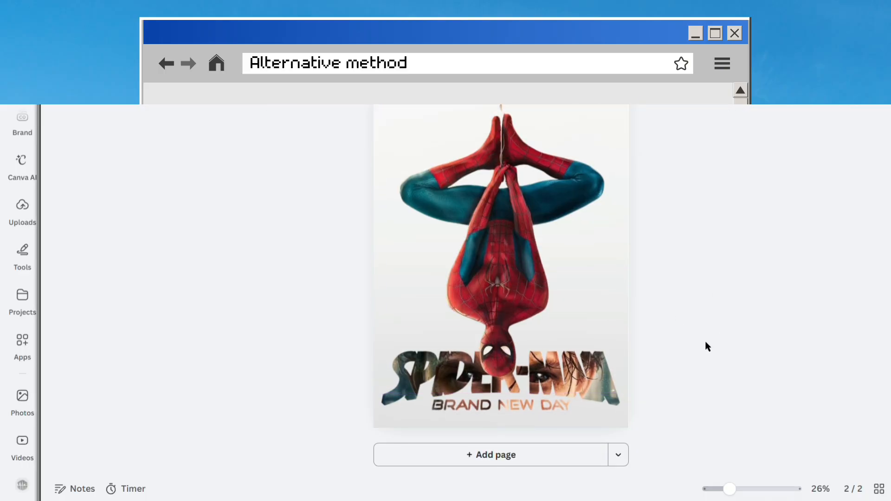
# Zoom out to 23% and examine the composition of both poster pages.
pyautogui.click(722, 489)
pyautogui.moveTo(729, 493); pyautogui.dragTo(727, 490)
pyautogui.scroll(5, 722, 416)
pyautogui.scroll(-5, 524, 441)
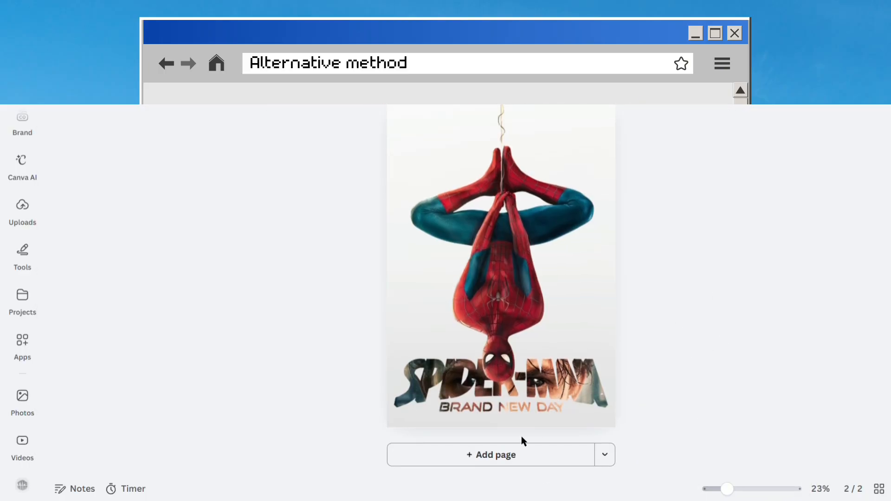
pyautogui.doubleClick(392, 365)
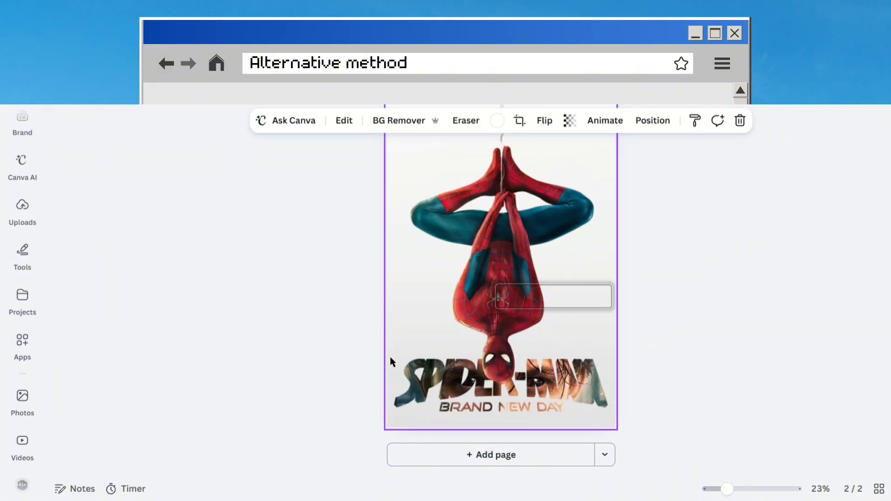
pyautogui.click(725, 333)
pyautogui.scroll(3, 605, 237)
pyautogui.scroll(-3, 590, 386)
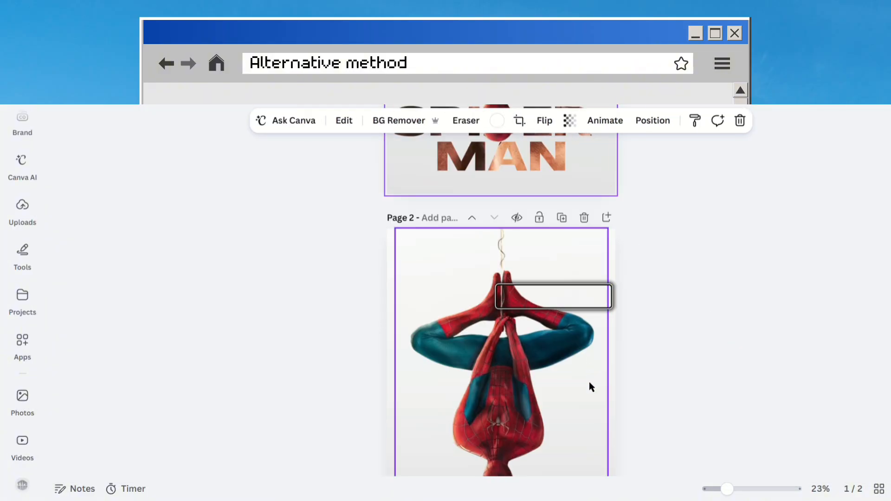
pyautogui.click(706, 317)
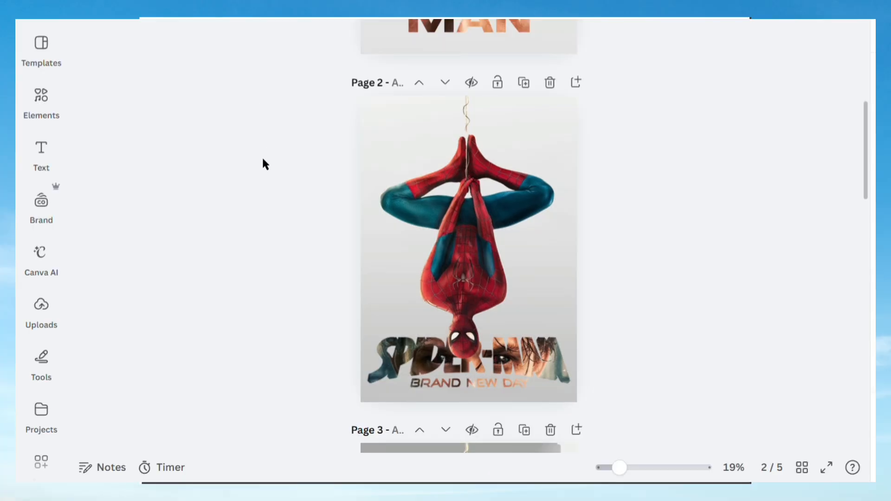
# Apply an Angled shadow to the hanging figure, enlarge it to nearly the page width and recentre it with its head over the logo.
pyautogui.click(374, 193)
pyautogui.click(220, 43)
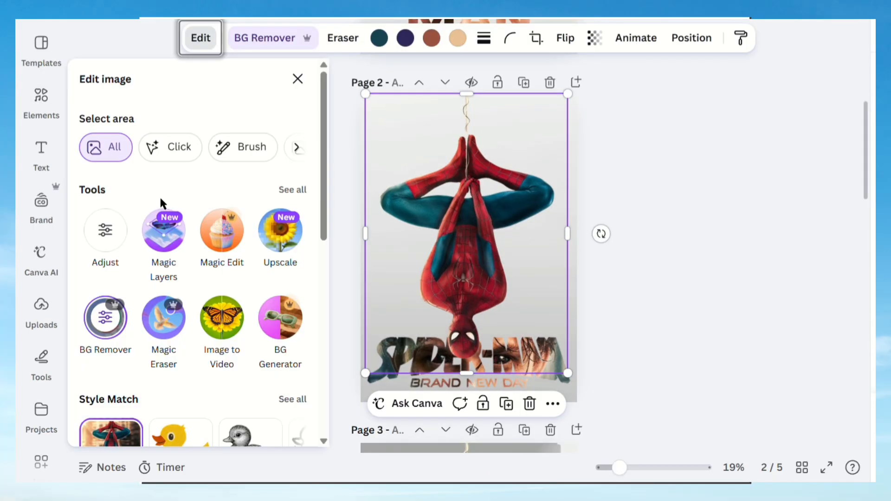
pyautogui.scroll(-10, 159, 196)
pyautogui.click(291, 338)
pyautogui.scroll(-1, 274, 352)
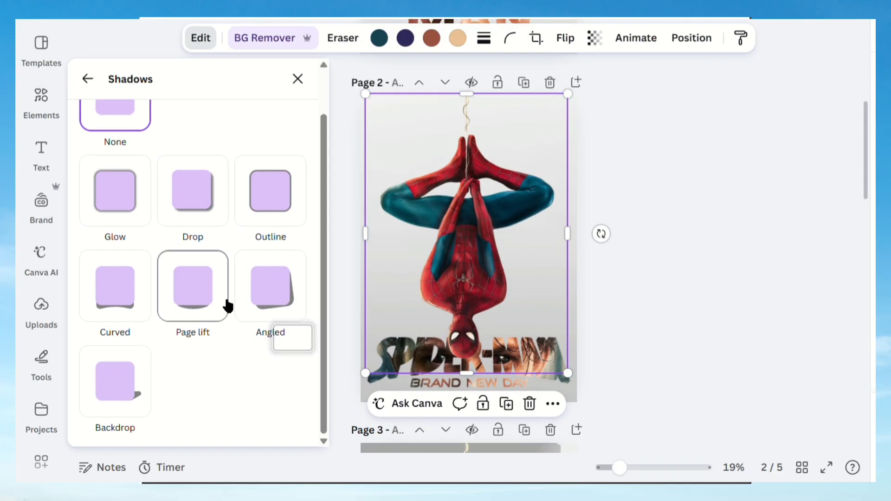
pyautogui.click(274, 293)
pyautogui.moveTo(567, 94); pyautogui.dragTo(668, 47)
pyautogui.moveTo(511, 217); pyautogui.dragTo(479, 237)
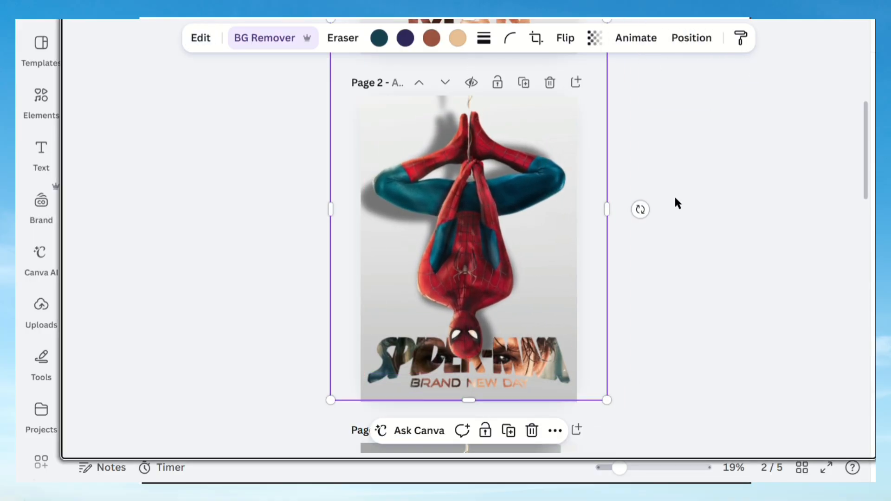